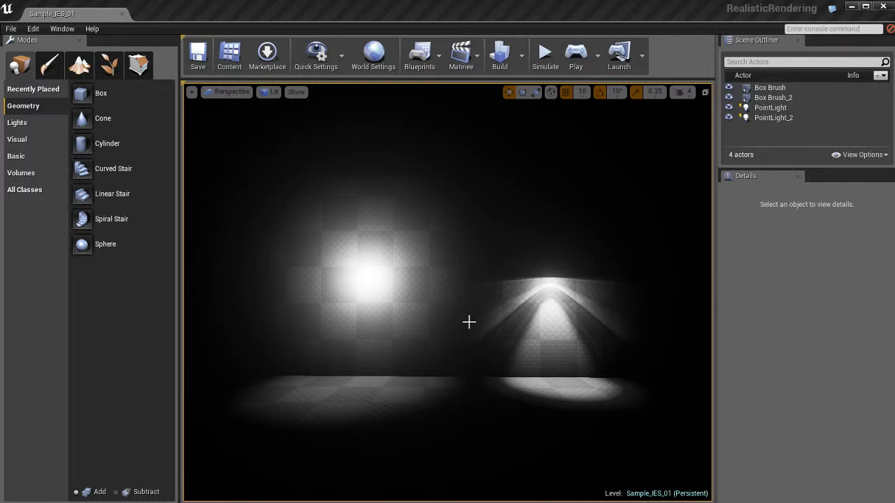
# Turn off Game View with G so both point lights' icons appear in the viewport
pyautogui.press('g')
pyautogui.press('g')
pyautogui.press('g')
# Select and frame PointLight_2, the left light, toggling Game View to inspect its radius
pyautogui.click(365, 274)
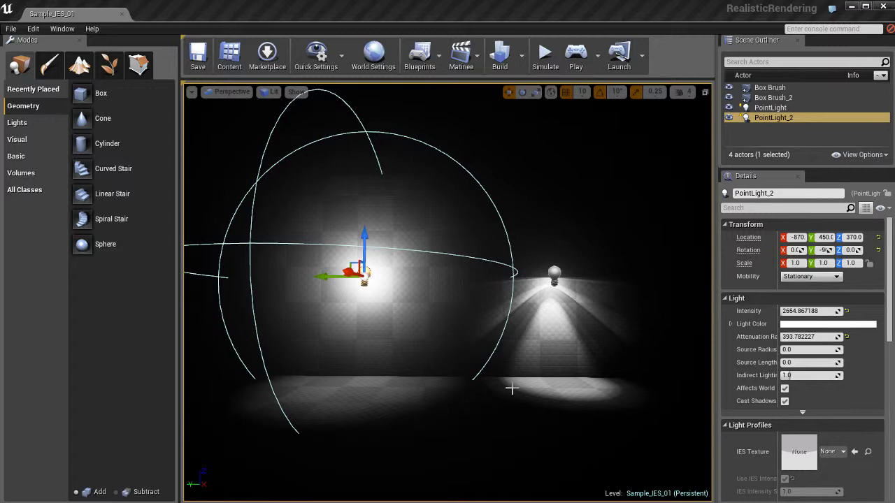
pyautogui.press('f')
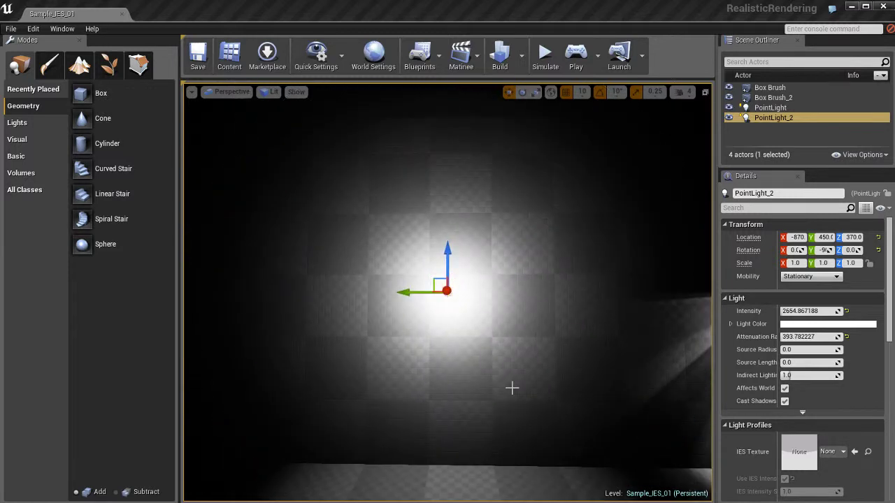
pyautogui.scroll(-5, 509, 390)
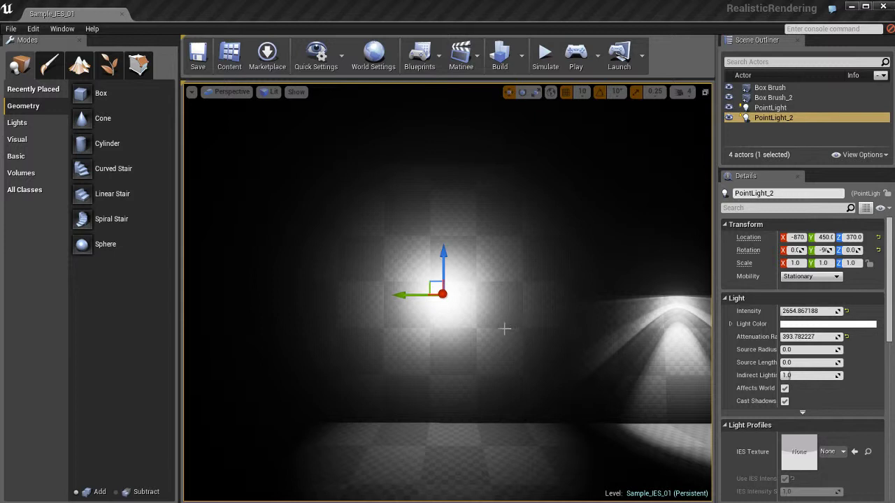
pyautogui.moveTo(501, 314)
pyautogui.mouseDown(button='middle')
pyautogui.moveTo(502, 333)
pyautogui.moveTo(501, 323)
pyautogui.mouseUp(button='middle')
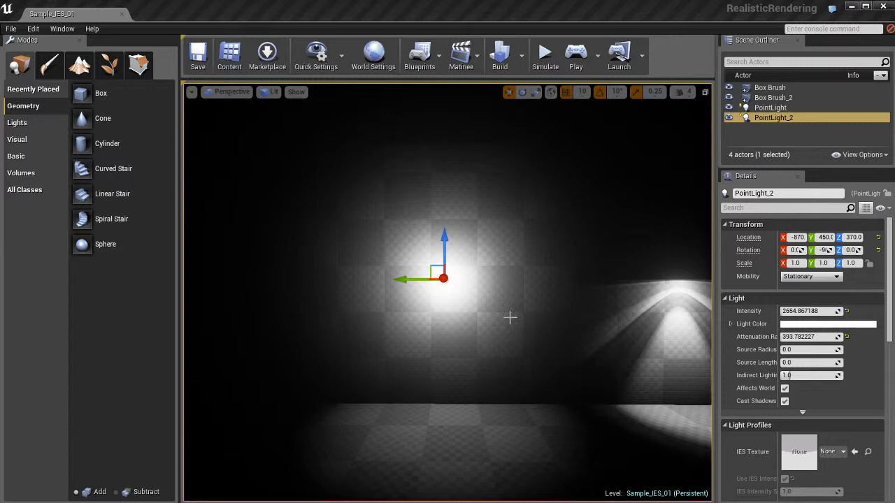
pyautogui.press('g')
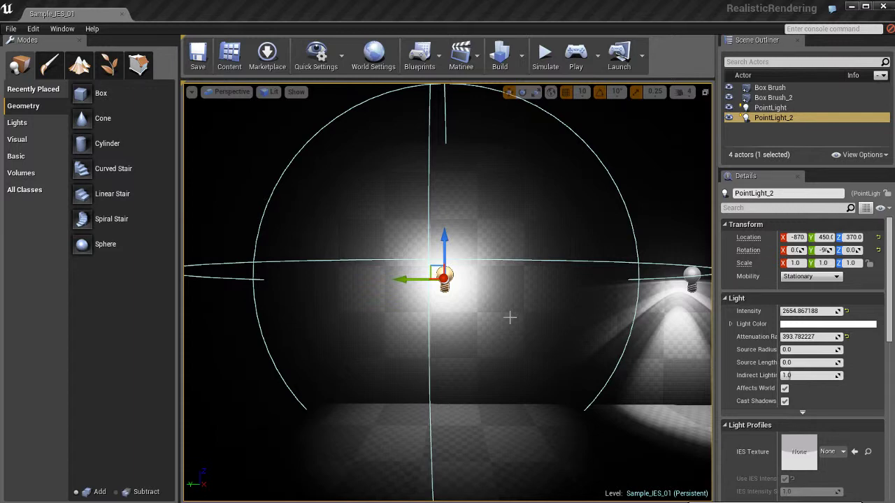
pyautogui.press('g')
# Frame the IES-lit PointLight on the right and reselect it to show its light settings
pyautogui.click(549, 332)
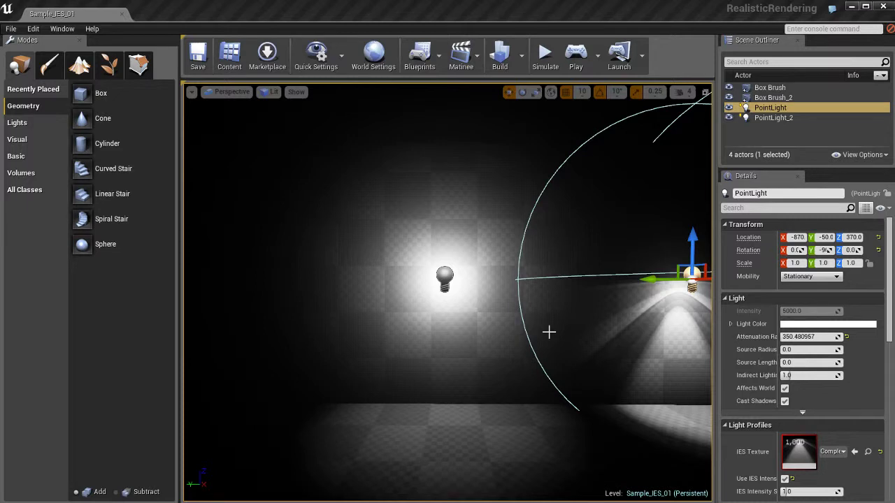
pyautogui.press('f')
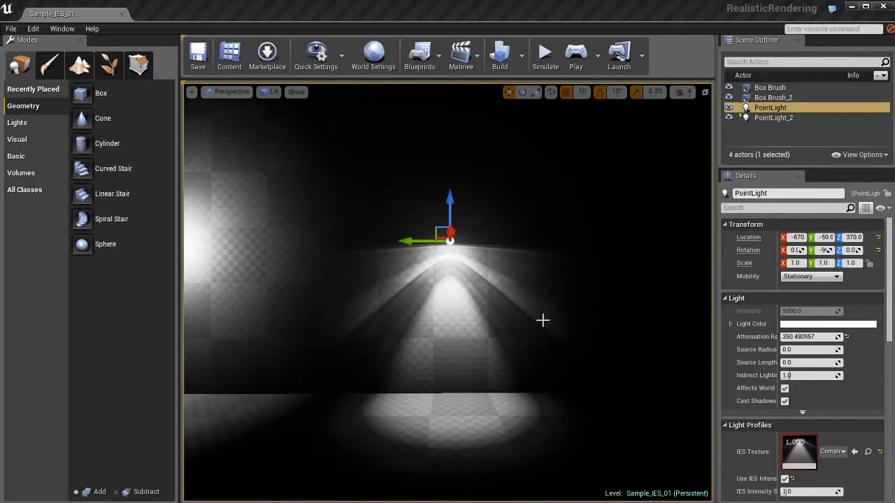
pyautogui.press('Escape')
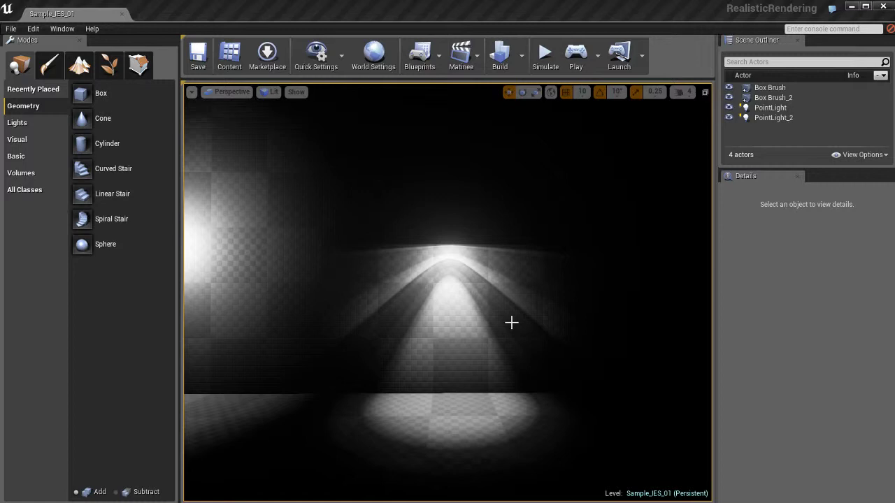
pyautogui.press('g')
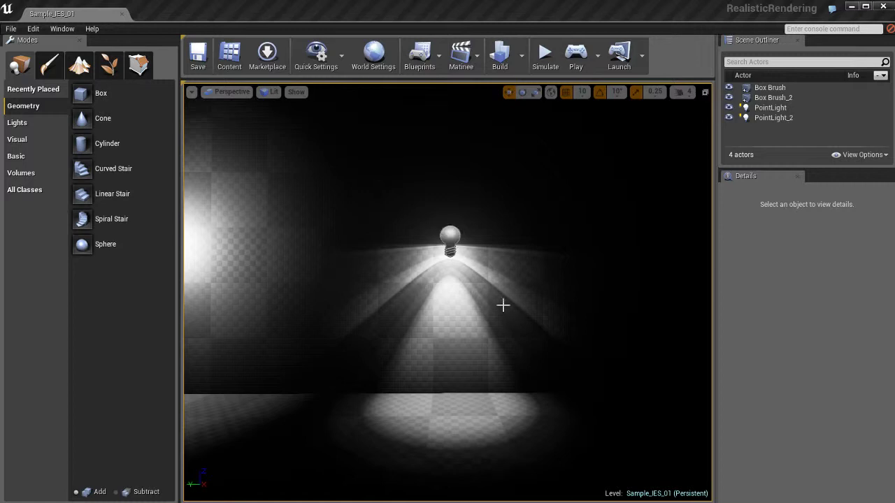
pyautogui.click(449, 233)
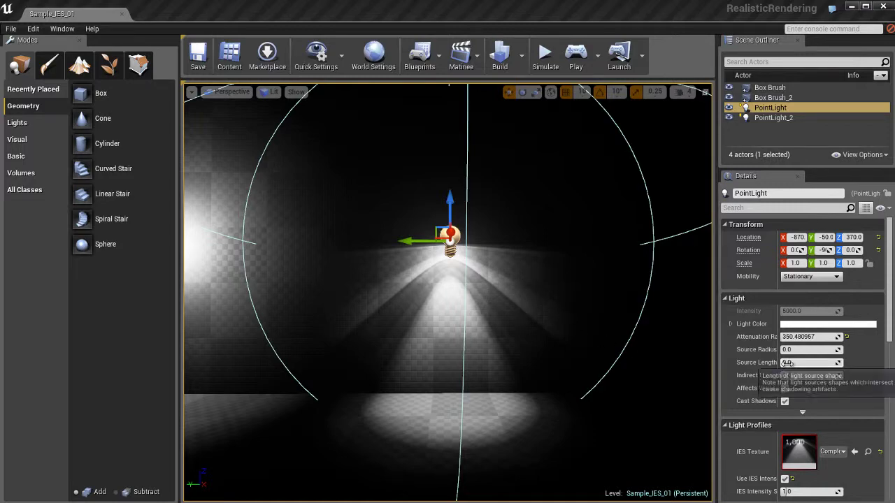
# Scroll the Details panel to Light Profiles, deselect PointLight, and move the view right
pyautogui.scroll(-3, 783, 375)
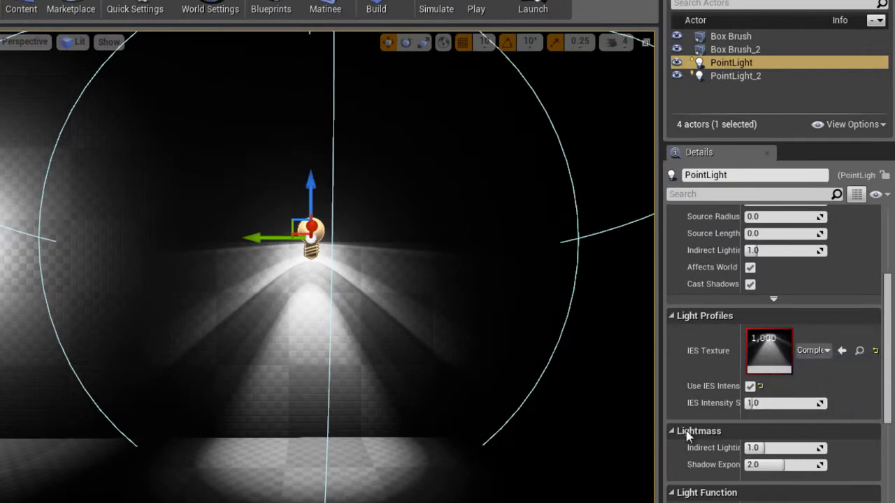
pyautogui.press('Escape')
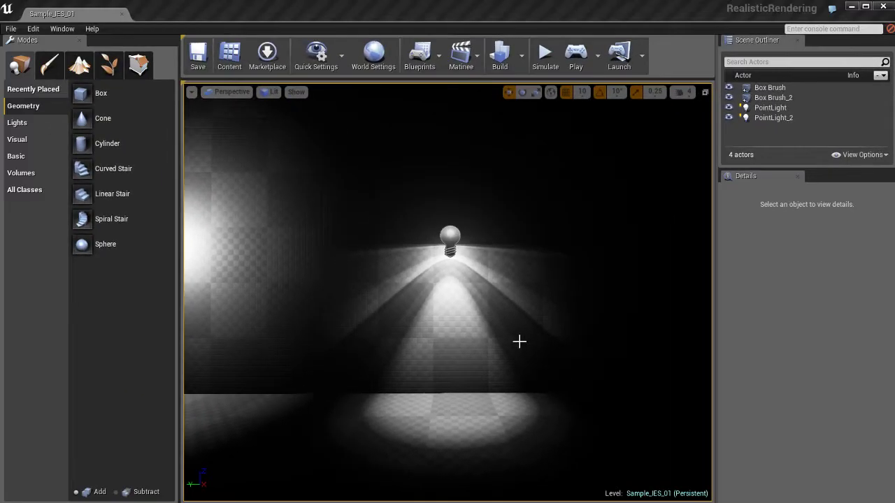
pyautogui.press('Right')
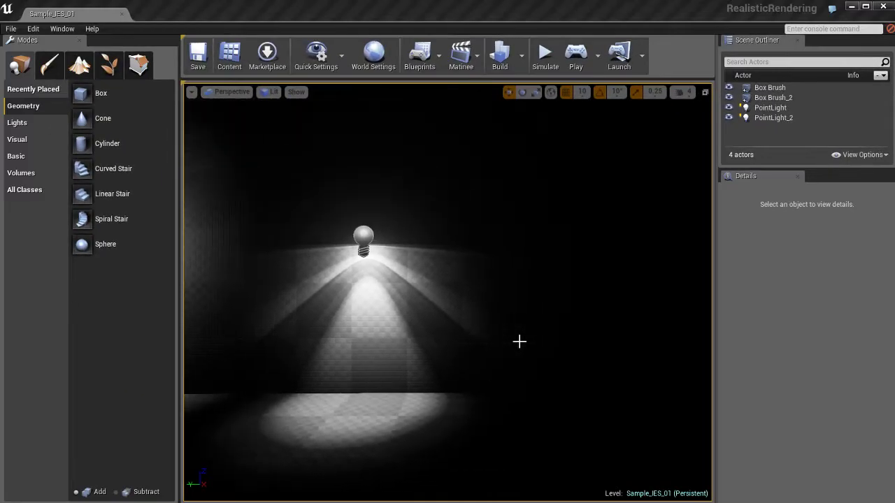
# Place a new Point Light from the floor's Place Actor menu and raise it to height 360
pyautogui.rightClick(494, 416)
pyautogui.moveTo(521, 383)
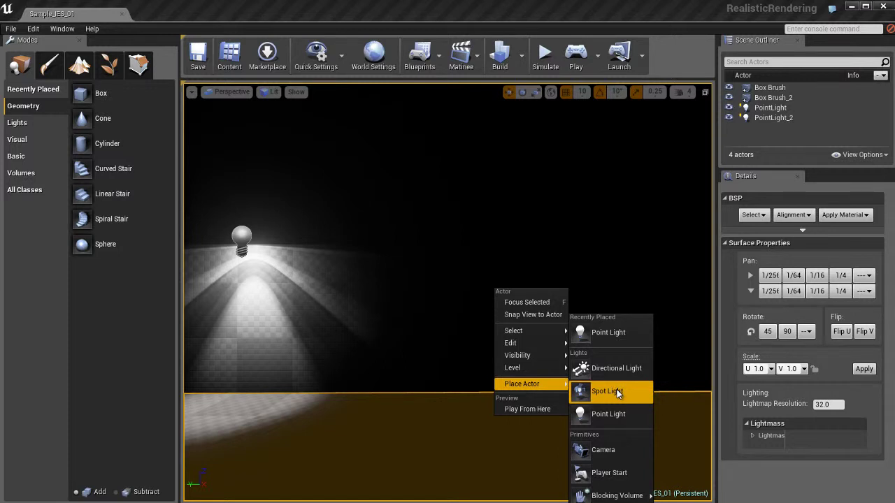
pyautogui.click(617, 414)
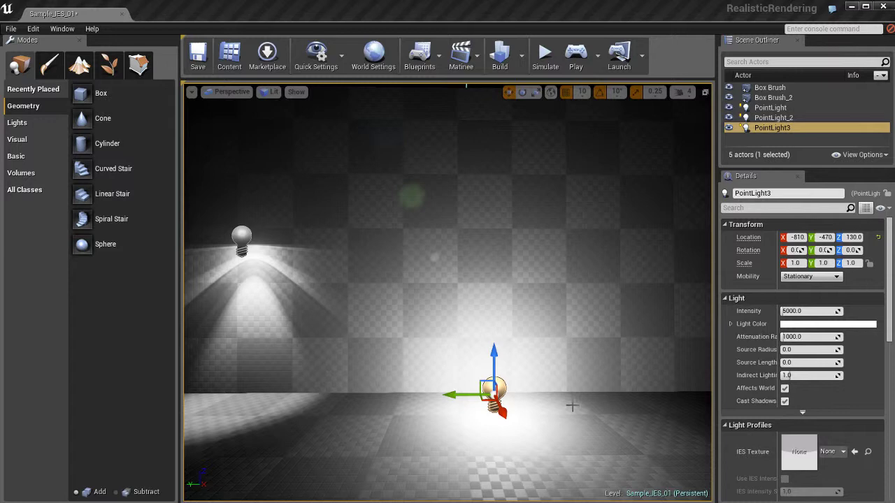
pyautogui.moveTo(571, 405)
pyautogui.mouseDown()
pyautogui.moveTo(505, 415)
pyautogui.moveTo(544, 414)
pyautogui.mouseUp()
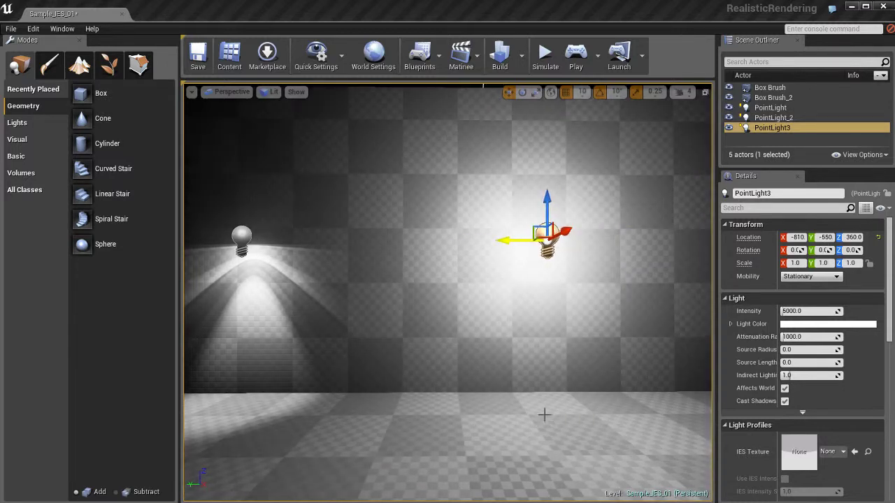
pyautogui.moveTo(515, 404); pyautogui.dragTo(514, 404, button='right')
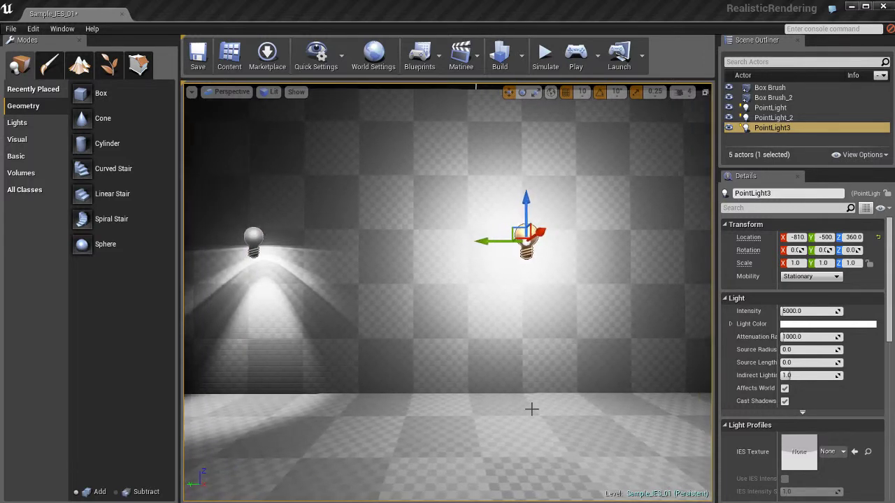
pyautogui.moveTo(532, 409); pyautogui.dragTo(531, 410)
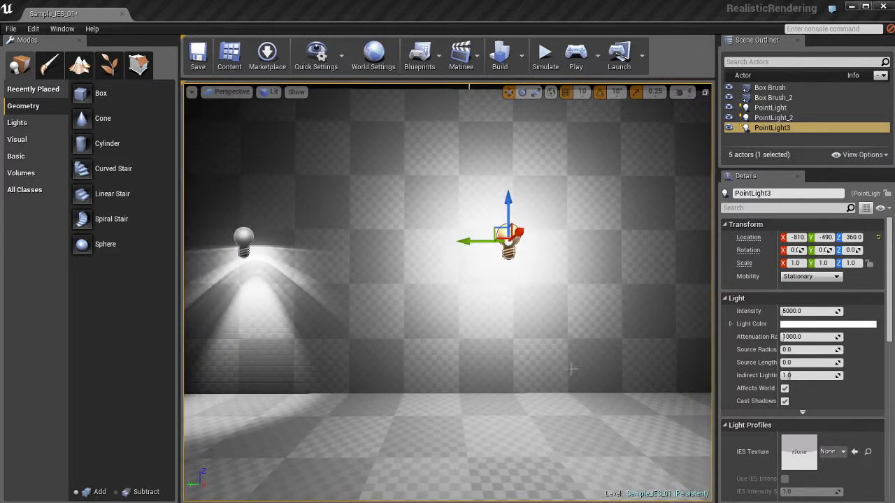
# Open the Content Browser at ArchVis > IES, check IES_FlashLight, and bring up the folder's import menu
pyautogui.hotkey('ctrl', 'shift', 'f')
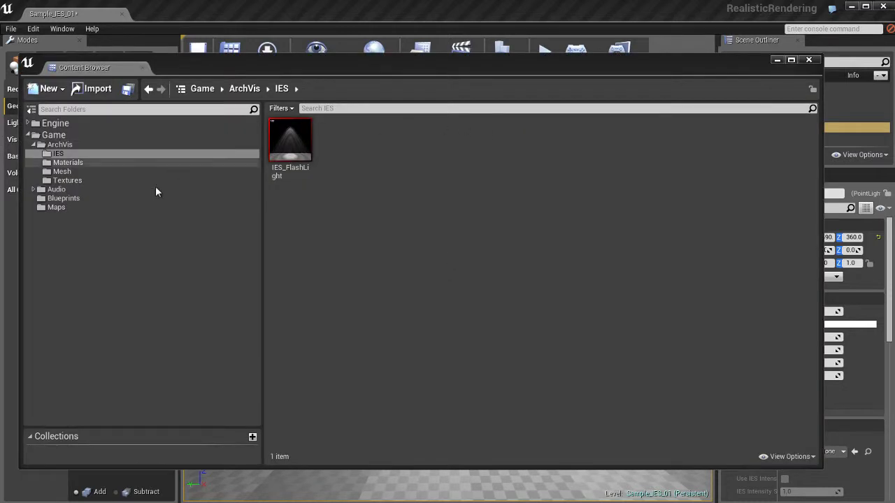
pyautogui.click(64, 145)
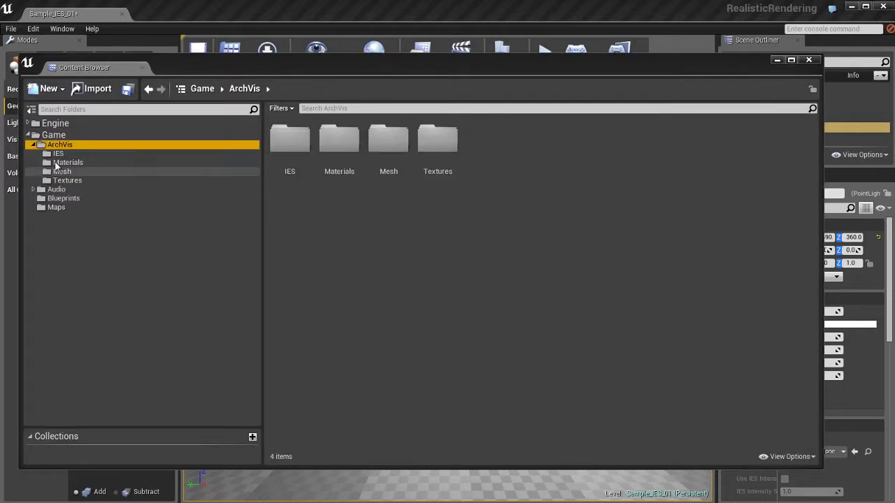
pyautogui.click(59, 154)
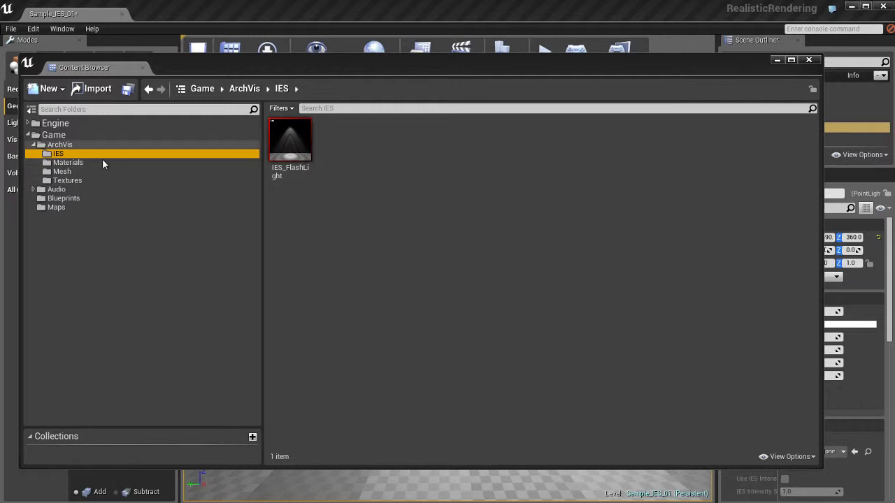
pyautogui.click(290, 147)
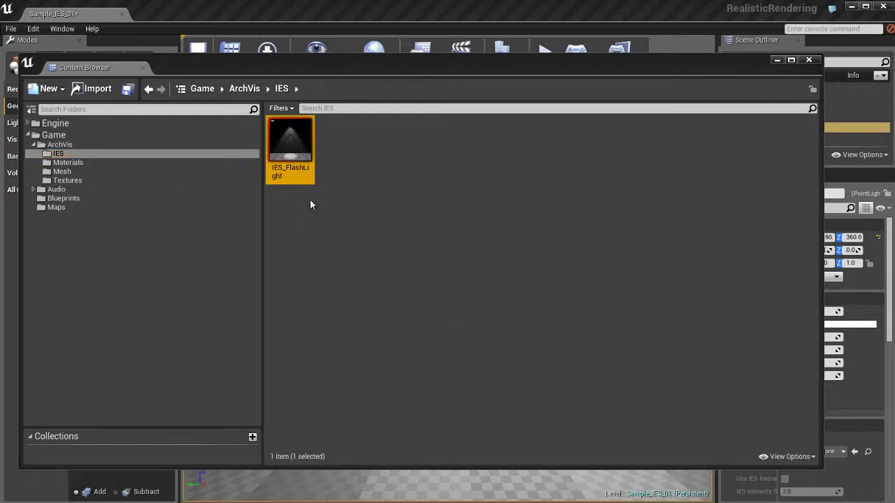
pyautogui.click(439, 269)
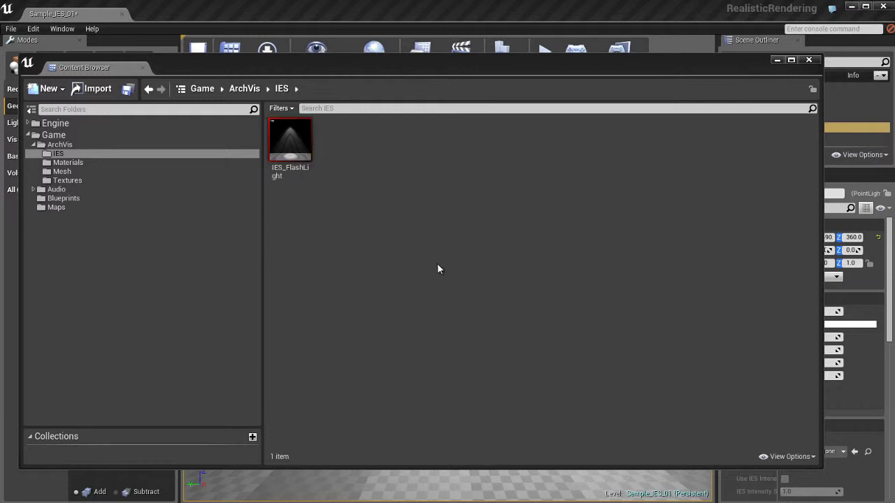
pyautogui.rightClick(413, 156)
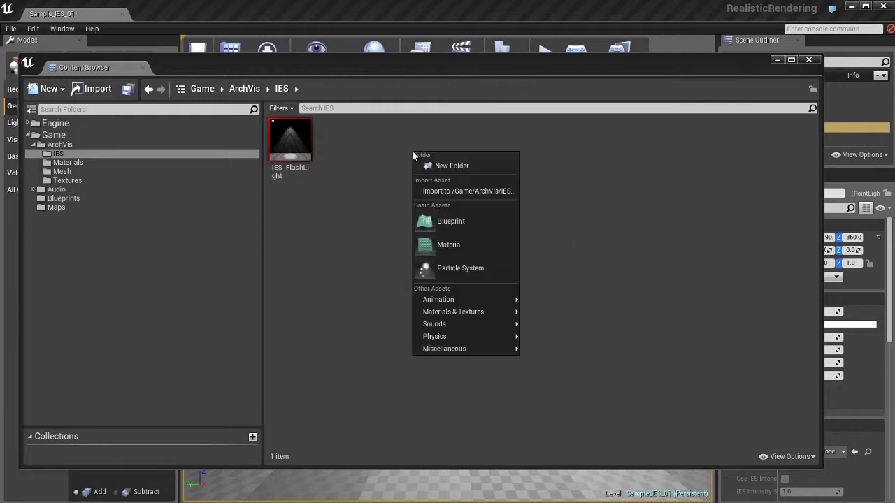
# Import MS5HB_2_54T5HO_SBL_ND.ies from CG_Circuit\Temp into /Game/ArchVis/IES
pyautogui.click(482, 190)
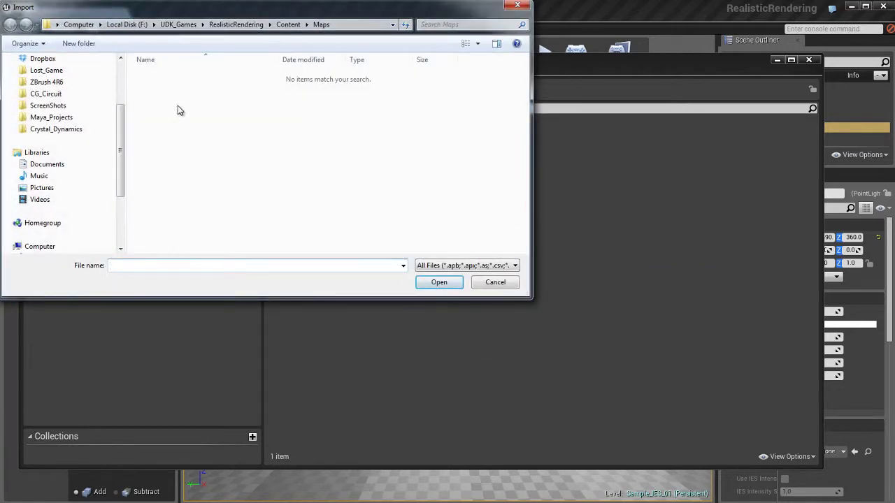
pyautogui.click(48, 94)
pyautogui.doubleClick(294, 100)
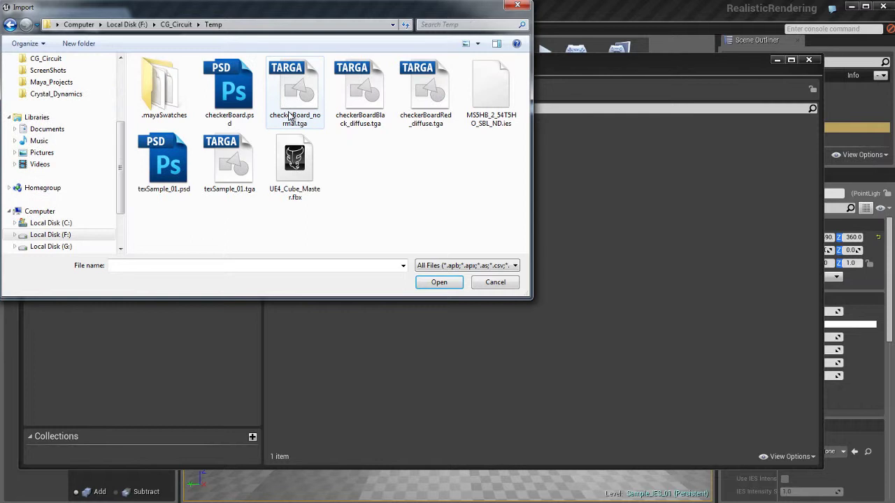
pyautogui.click(493, 99)
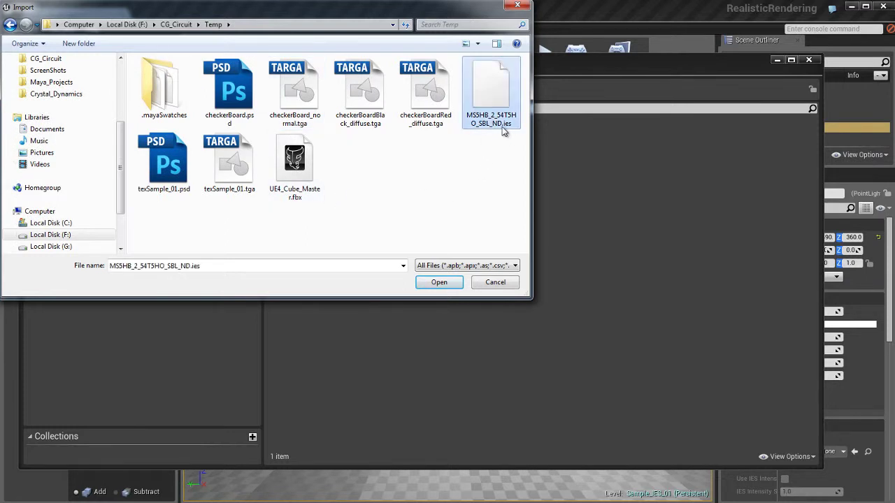
pyautogui.click(197, 267)
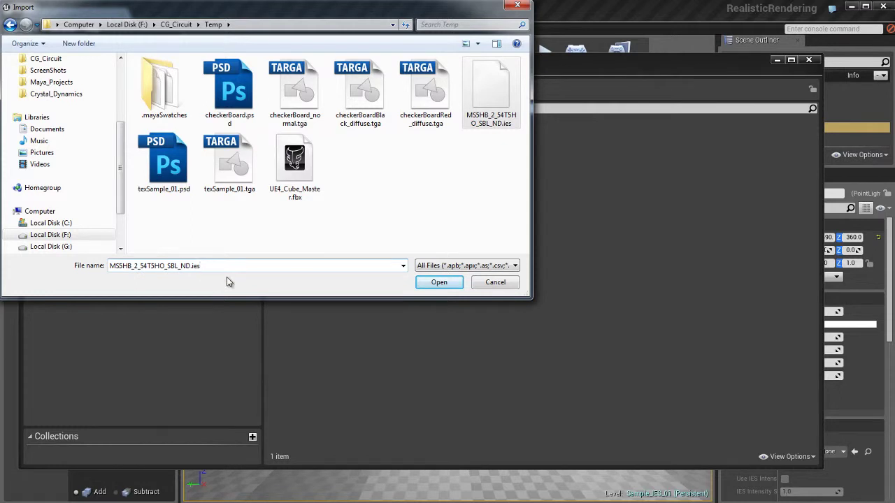
pyautogui.hotkey('shift', 'Left')
pyautogui.hotkey('shift', 'Left')
pyautogui.hotkey('shift', 'Left')
pyautogui.click(497, 87)
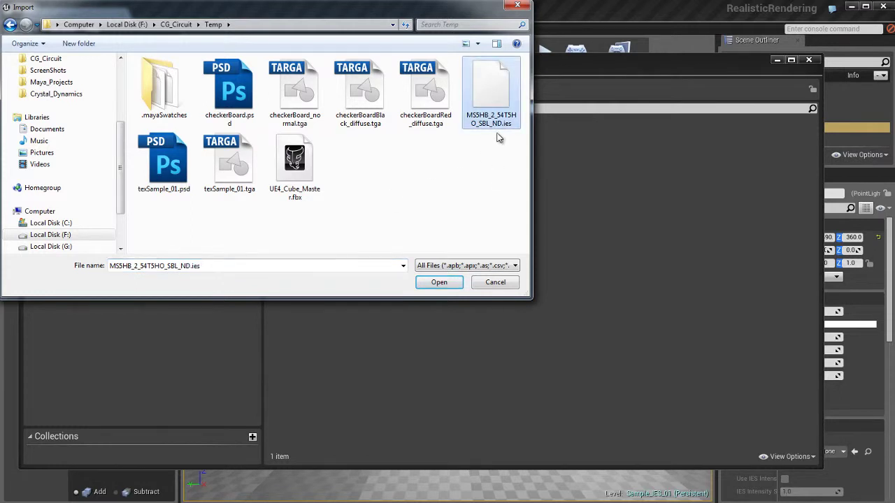
pyautogui.click(439, 281)
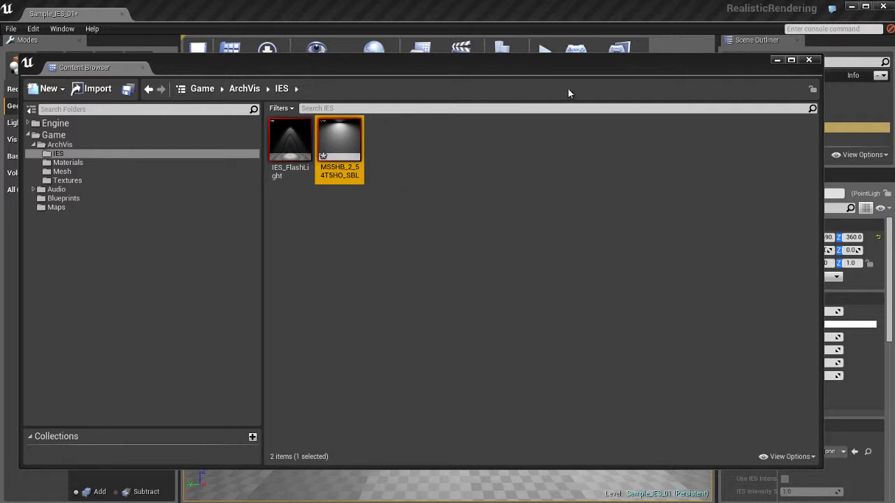
# Narrow the Content Browser and open PointLight3's IES Texture profile list
pyautogui.moveTo(823, 199); pyautogui.dragTo(280, 205)
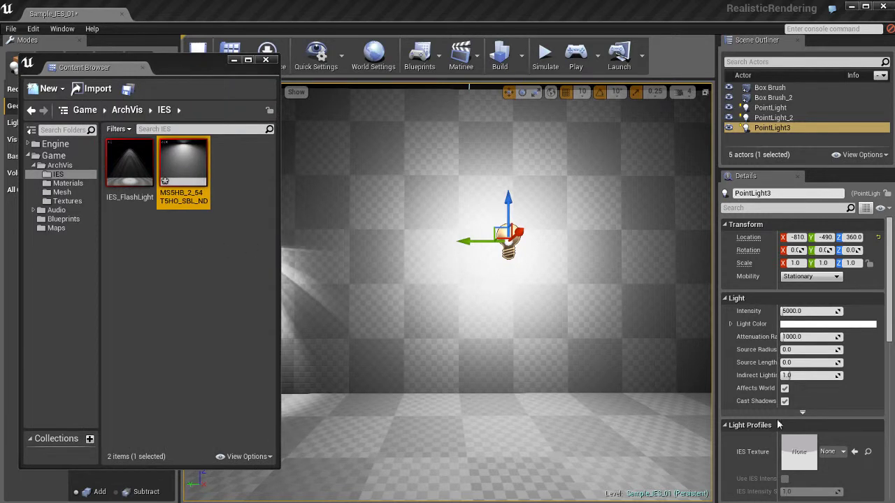
pyautogui.click(832, 452)
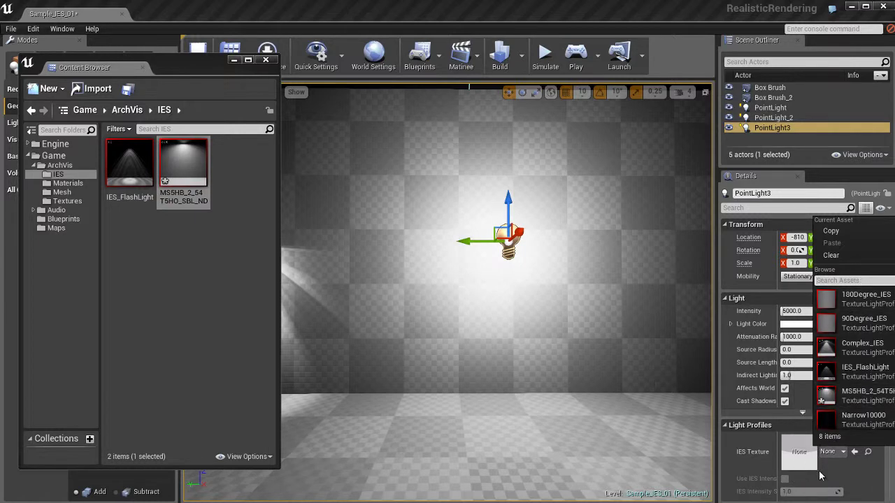
# Drag MS5HB_2_54T5HO_SBL_ND onto PointLight3's IES Texture slot, replacing a trial IES_FlashLight
pyautogui.click(804, 461)
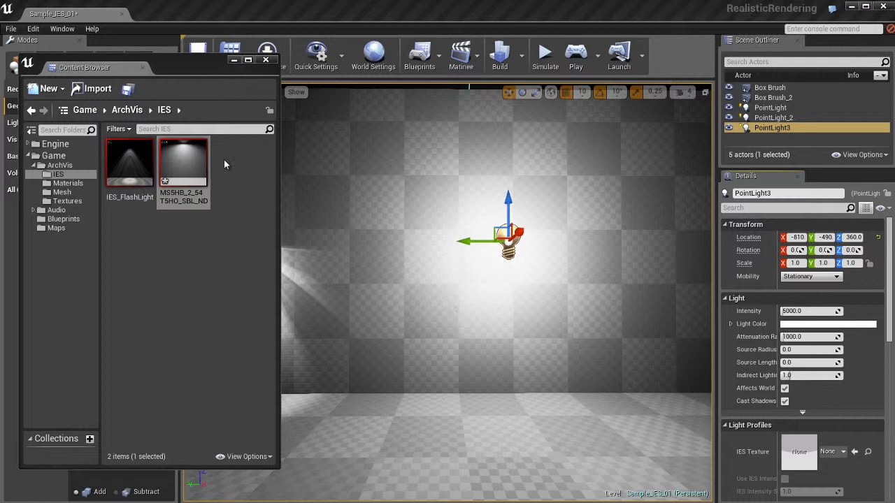
pyautogui.click(126, 163)
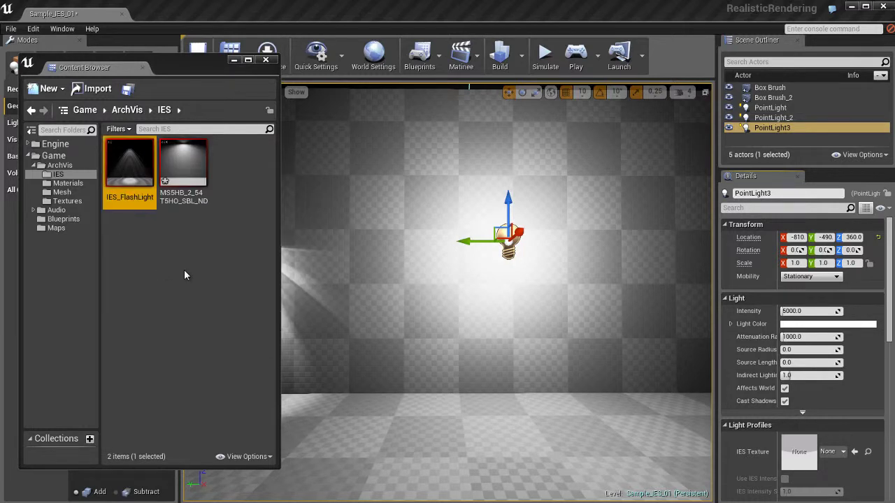
pyautogui.moveTo(126, 165); pyautogui.dragTo(782, 436)
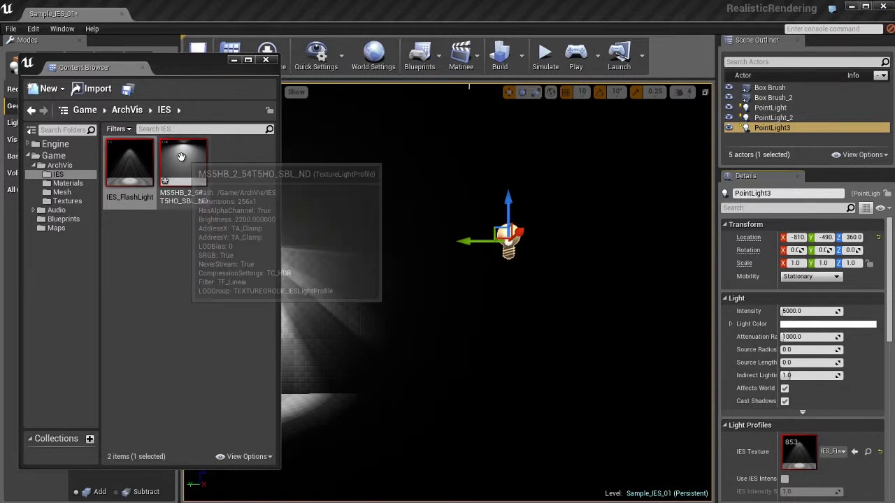
pyautogui.moveTo(183, 167); pyautogui.dragTo(793, 436)
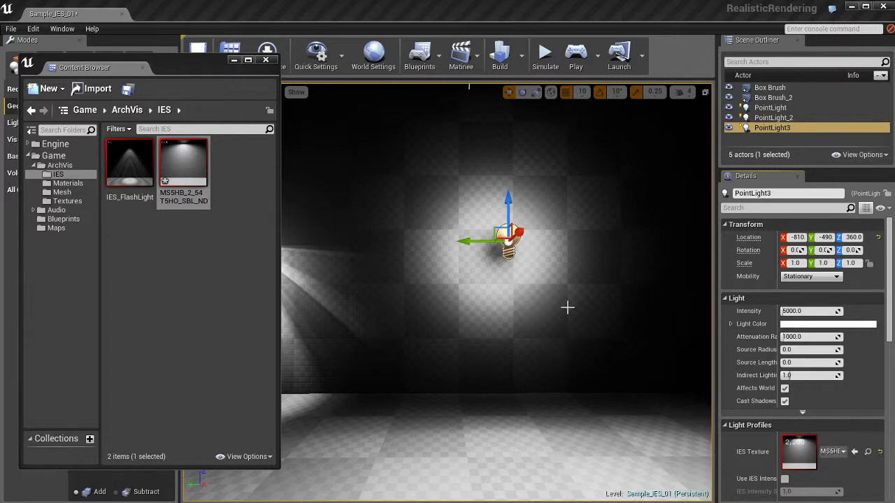
# Rotate PointLight3 about its Y axis to about -90 so the profile points downward
pyautogui.moveTo(587, 315); pyautogui.dragTo(519, 322, button='right')
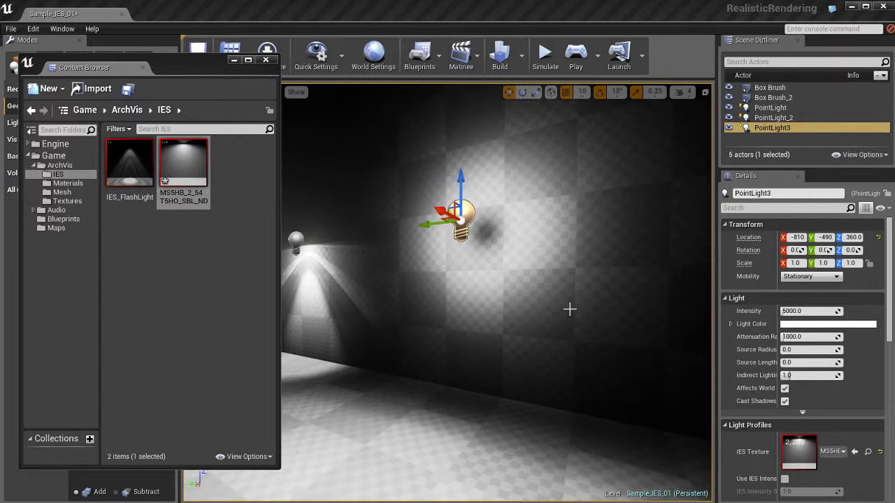
pyautogui.press('e')
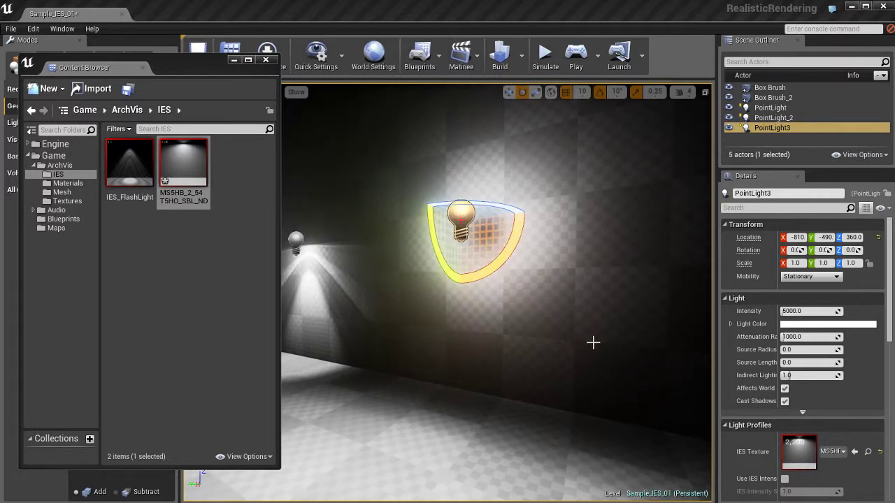
pyautogui.moveTo(530, 347)
pyautogui.mouseDown()
pyautogui.moveTo(769, 344)
pyautogui.moveTo(323, 314)
pyautogui.moveTo(150, 323)
pyautogui.moveTo(116, 314)
pyautogui.moveTo(293, 336)
pyautogui.mouseUp()
pyautogui.moveTo(466, 359); pyautogui.dragTo(466, 350)
pyautogui.moveTo(553, 360)
pyautogui.mouseDown()
pyautogui.moveTo(553, 378)
pyautogui.moveTo(543, 319)
pyautogui.moveTo(543, 391)
pyautogui.moveTo(545, 317)
pyautogui.moveTo(547, 330)
pyautogui.mouseUp()
# Raise PointLight3 slightly with the move tool while checking the lit back and left walls
pyautogui.press('w')
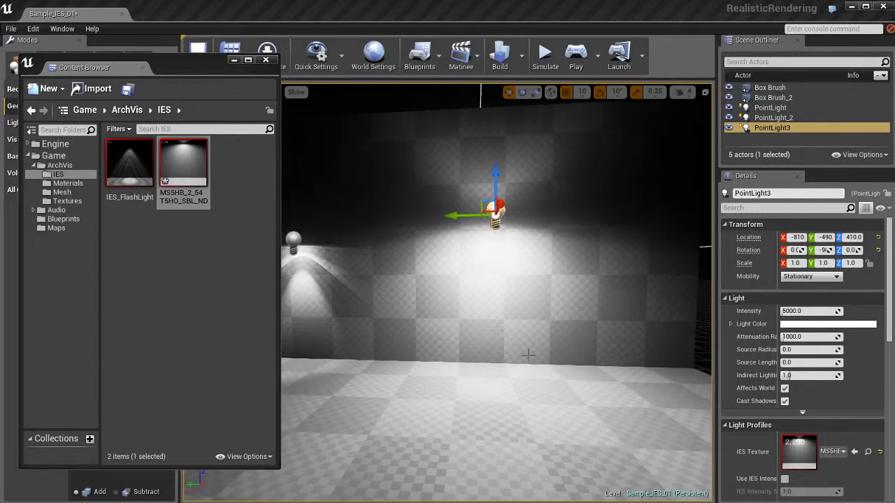
pyautogui.scroll(2, 539, 355)
pyautogui.scroll(1, 533, 349)
pyautogui.scroll(1, 533, 350)
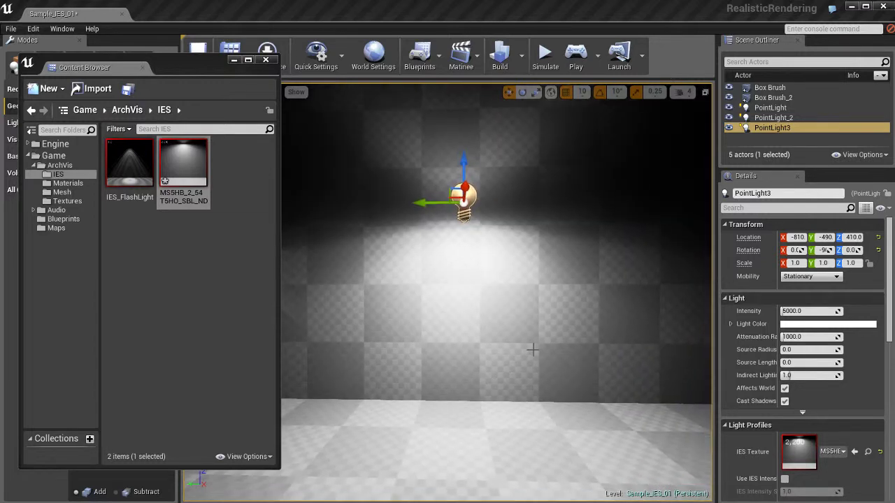
pyautogui.moveTo(532, 352)
pyautogui.mouseDown(button='right')
pyautogui.moveTo(466, 347)
pyautogui.moveTo(507, 348)
pyautogui.mouseUp(button='right')
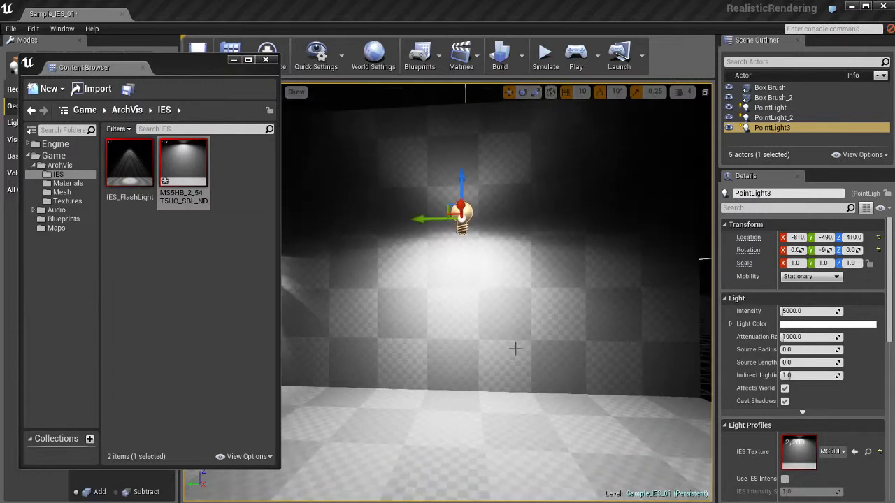
pyautogui.scroll(2, 511, 348)
pyautogui.scroll(-2, 514, 347)
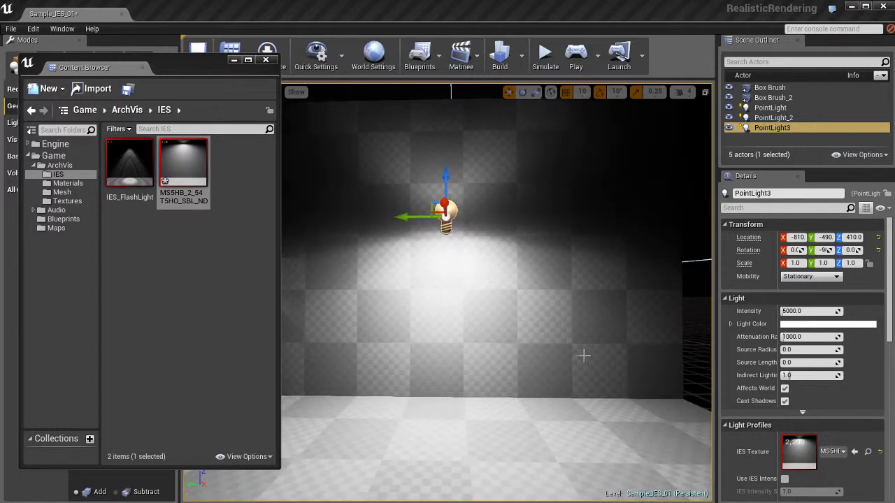
pyautogui.moveTo(545, 328)
pyautogui.mouseDown(button='right')
pyautogui.moveTo(515, 329)
pyautogui.moveTo(569, 326)
pyautogui.moveTo(552, 326)
pyautogui.mouseUp(button='right')
pyautogui.scroll(2, 564, 328)
# Scale PointLight3's attenuation radius down from 1000 to about 350
pyautogui.press('e')
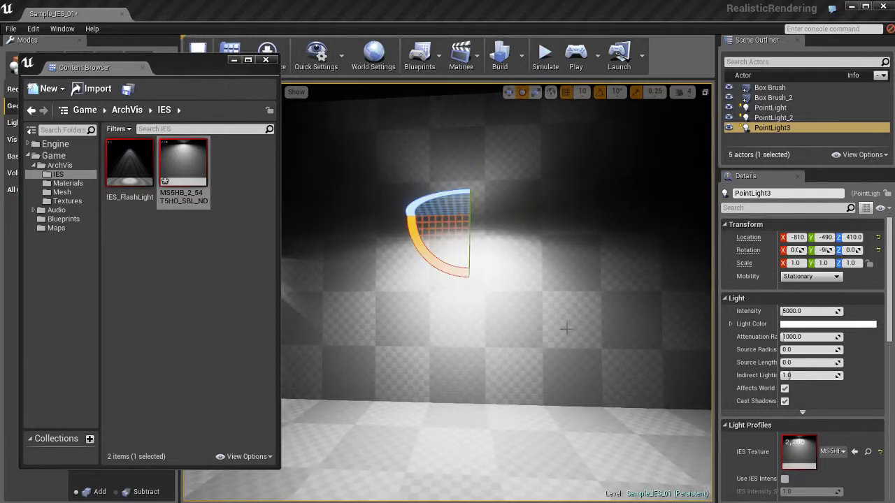
pyautogui.press('w')
pyautogui.press('r')
pyautogui.keyDown('ctrl'); pyautogui.moveTo(606, 317); pyautogui.dragTo(424, 331); pyautogui.keyUp('ctrl')
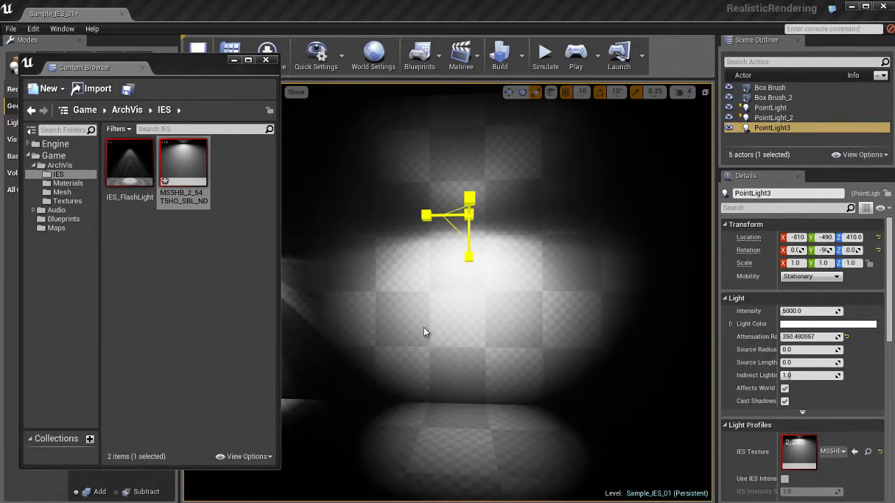
# Lower PointLight3 to about Z 380 and rotate it back to face straight down
pyautogui.press('w')
pyautogui.moveTo(544, 219)
pyautogui.keyDown('ctrl'); pyautogui.mouseDown()
pyautogui.moveTo(539, 255)
pyautogui.moveTo(540, 216)
pyautogui.moveTo(564, 233)
pyautogui.moveTo(556, 230)
pyautogui.mouseUp(); pyautogui.keyUp('ctrl')
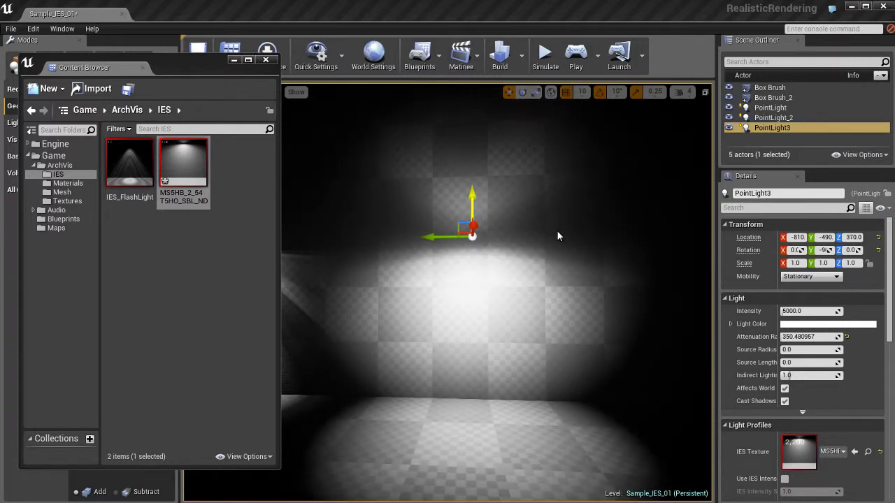
pyautogui.press('e')
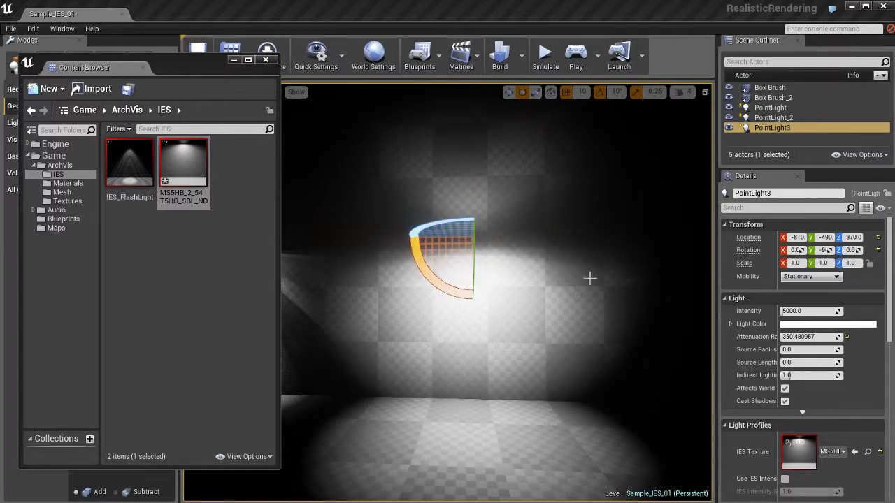
pyautogui.moveTo(589, 278)
pyautogui.keyDown('alt'); pyautogui.mouseDown()
pyautogui.moveTo(536, 274)
pyautogui.moveTo(600, 280)
pyautogui.moveTo(573, 289)
pyautogui.moveTo(716, 277)
pyautogui.moveTo(867, 294)
pyautogui.mouseUp(); pyautogui.keyUp('alt')
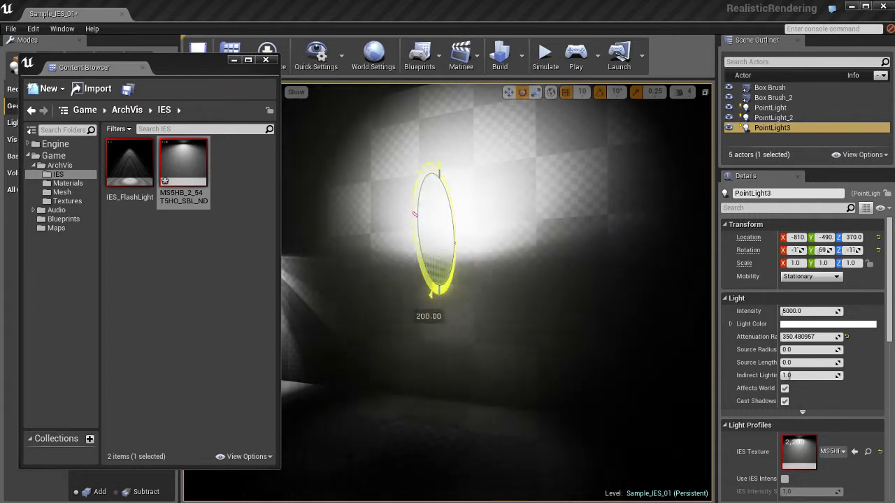
pyautogui.moveTo(545, 267)
pyautogui.mouseDown()
pyautogui.moveTo(458, 262)
pyautogui.moveTo(521, 297)
pyautogui.moveTo(589, 315)
pyautogui.moveTo(405, 284)
pyautogui.moveTo(123, 272)
pyautogui.moveTo(592, 310)
pyautogui.moveTo(579, 397)
pyautogui.moveTo(602, 398)
pyautogui.mouseUp()
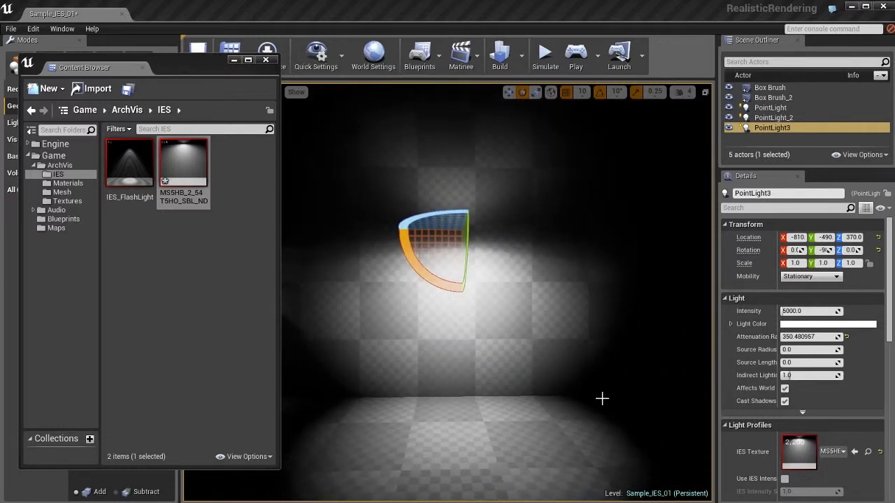
# Drop PointLight3 further to about Z 320, keeping its downward aim
pyautogui.press('w')
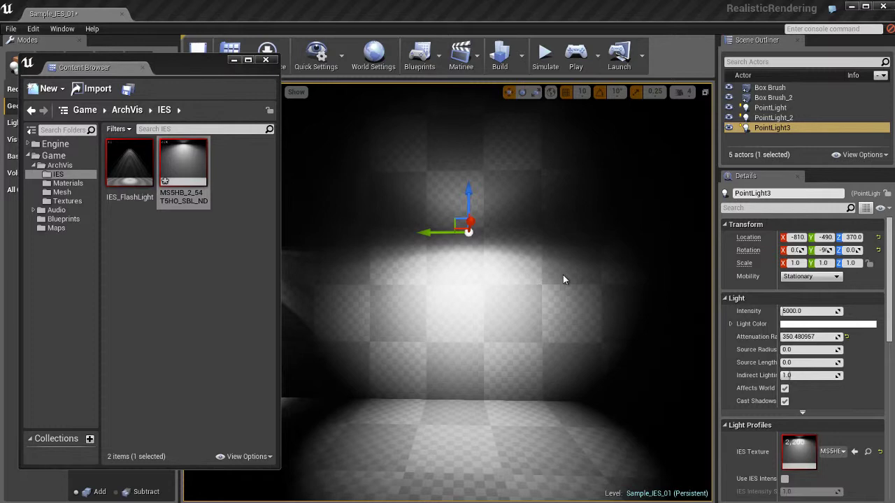
pyautogui.moveTo(564, 280)
pyautogui.keyDown('ctrl'); pyautogui.mouseDown()
pyautogui.moveTo(563, 302)
pyautogui.moveTo(565, 279)
pyautogui.moveTo(589, 284)
pyautogui.moveTo(557, 292)
pyautogui.mouseUp(); pyautogui.keyUp('ctrl')
pyautogui.press('e')
pyautogui.press('w')
pyautogui.press('r')
# Enable Use IES Intensity under Light Profiles and set IES Intensity Scale to about 0.88
pyautogui.scroll(-2, 757, 361)
pyautogui.scroll(-2, 756, 361)
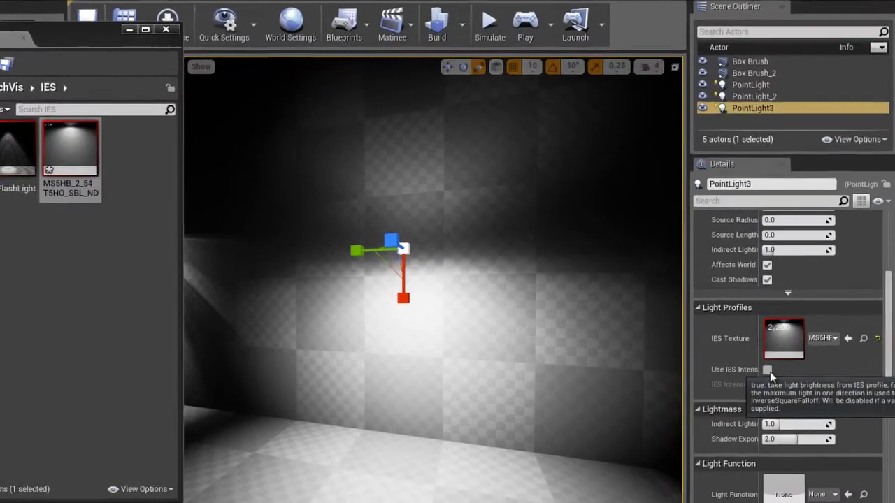
pyautogui.click(786, 354)
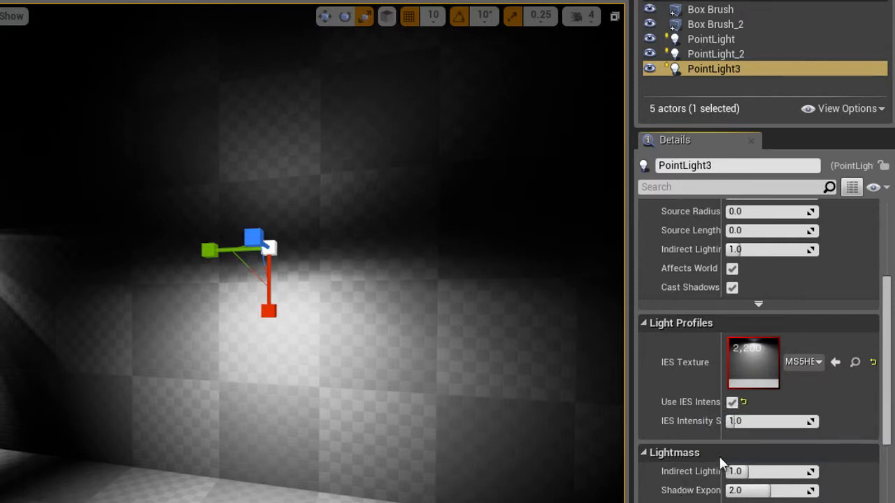
pyautogui.moveTo(749, 421); pyautogui.dragTo(749, 428)
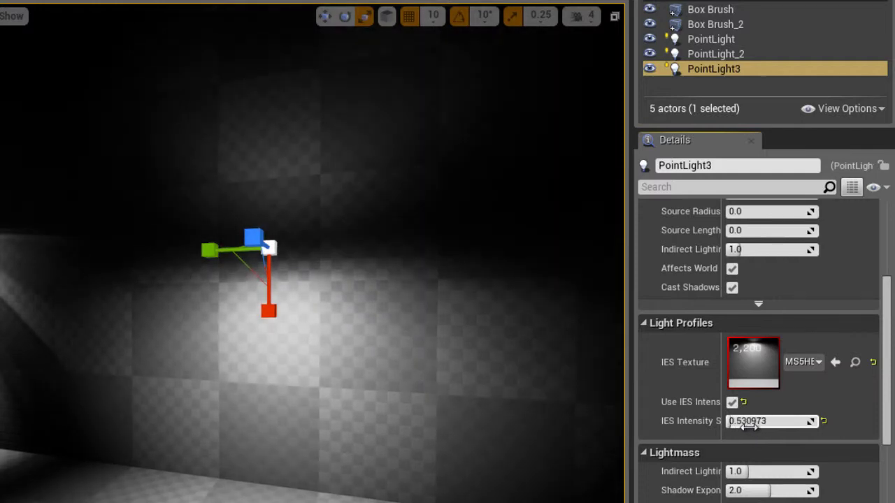
pyautogui.moveTo(748, 427); pyautogui.dragTo(749, 427)
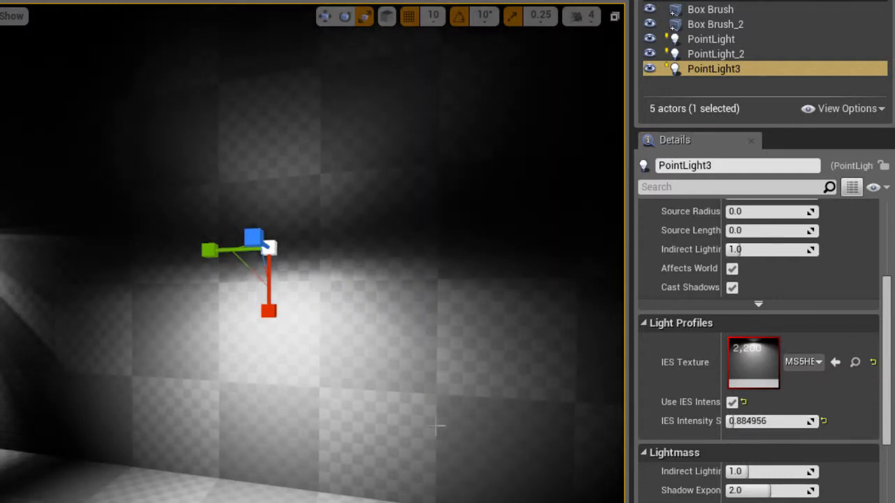
pyautogui.moveTo(438, 424); pyautogui.dragTo(374, 428, button='right')
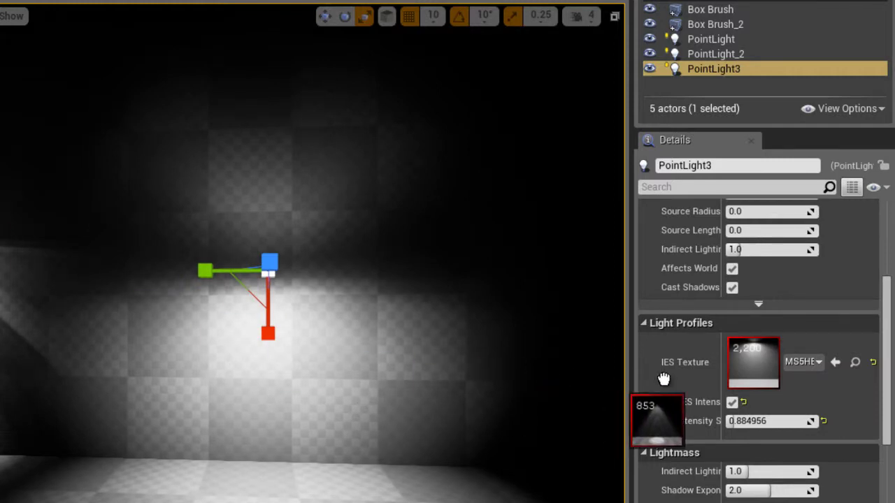
# Assign IES_FlashLight as PointLight3's IES texture and enlarge its attenuation radius
pyautogui.moveTo(280, 328); pyautogui.dragTo(742, 358)
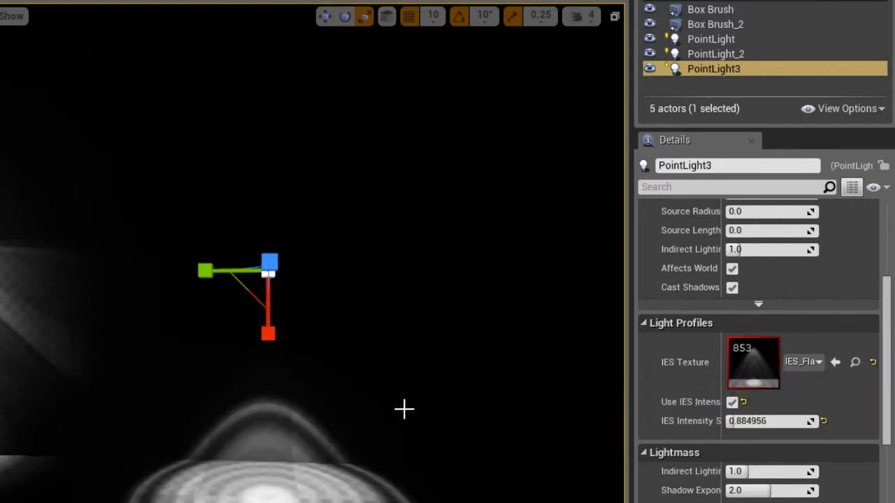
pyautogui.press('w')
pyautogui.moveTo(407, 381)
pyautogui.mouseDown(button='middle')
pyautogui.moveTo(405, 280)
pyautogui.moveTo(405, 322)
pyautogui.mouseUp(button='middle')
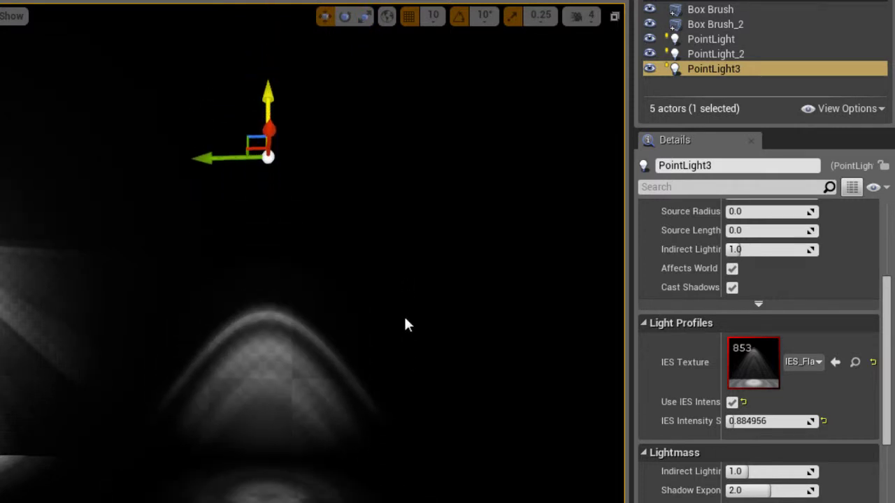
pyautogui.press('r')
pyautogui.moveTo(407, 367)
pyautogui.keyDown('ctrl'); pyautogui.mouseDown()
pyautogui.moveTo(482, 363)
pyautogui.moveTo(366, 352)
pyautogui.moveTo(428, 353)
pyautogui.moveTo(379, 352)
pyautogui.moveTo(394, 354)
pyautogui.mouseUp(); pyautogui.keyUp('ctrl')
# Lower the light toward the floor and raise IES Intensity Scale to 10
pyautogui.press('w')
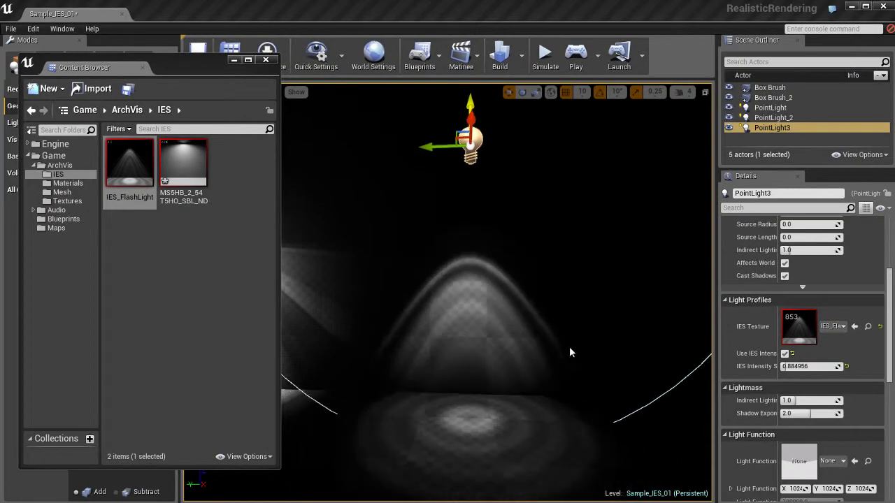
pyautogui.moveTo(569, 346)
pyautogui.keyDown('ctrl'); pyautogui.mouseDown()
pyautogui.moveTo(569, 336)
pyautogui.moveTo(571, 363)
pyautogui.mouseUp(); pyautogui.keyUp('ctrl')
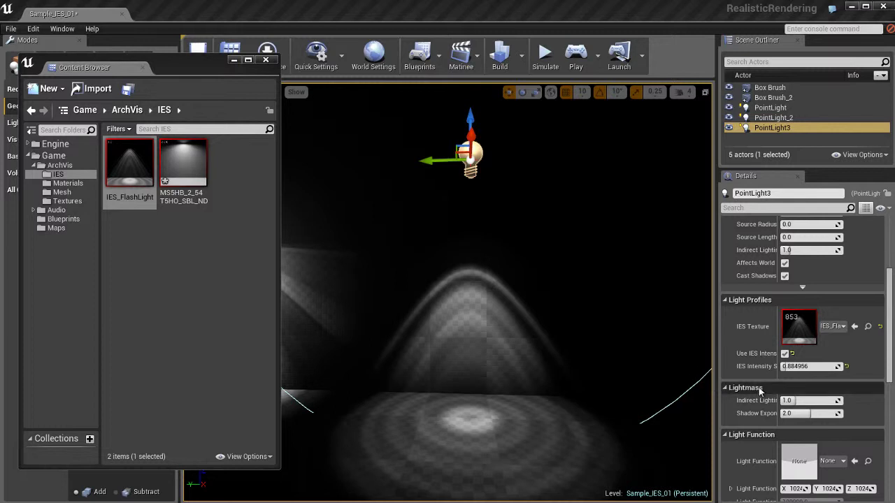
pyautogui.moveTo(790, 367); pyautogui.dragTo(861, 366)
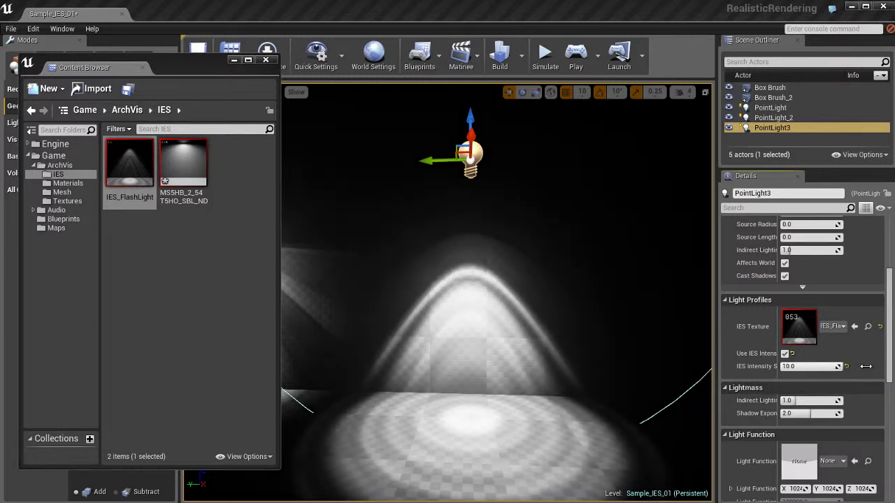
pyautogui.moveTo(580, 354)
pyautogui.keyDown('alt'); pyautogui.mouseDown()
pyautogui.moveTo(517, 361)
pyautogui.moveTo(600, 363)
pyautogui.moveTo(575, 357)
pyautogui.moveTo(584, 358)
pyautogui.mouseUp(); pyautogui.keyUp('alt')
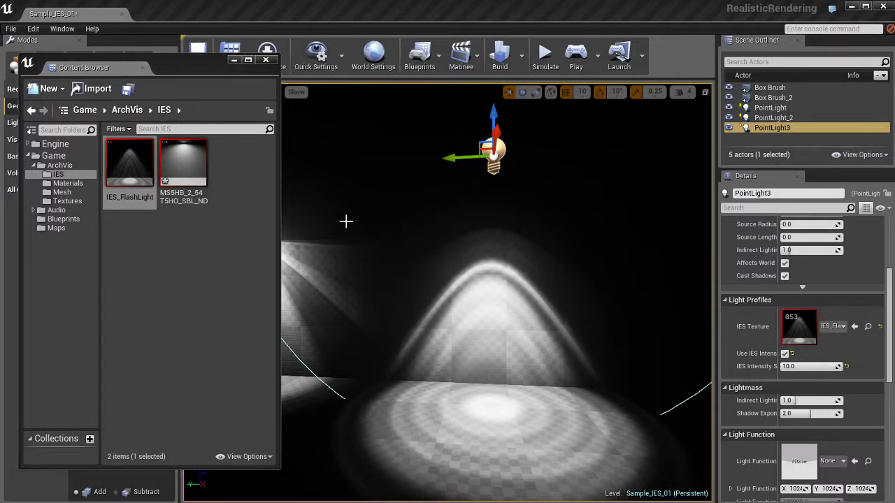
# Widen the Content Browser showing the IES profiles and move it across the level view
pyautogui.moveTo(279, 220); pyautogui.dragTo(543, 249)
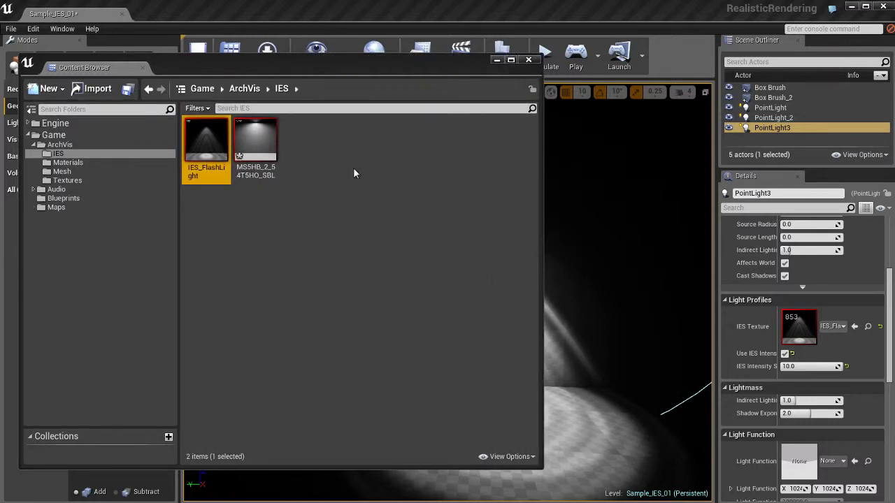
pyautogui.moveTo(283, 63); pyautogui.dragTo(418, 75)
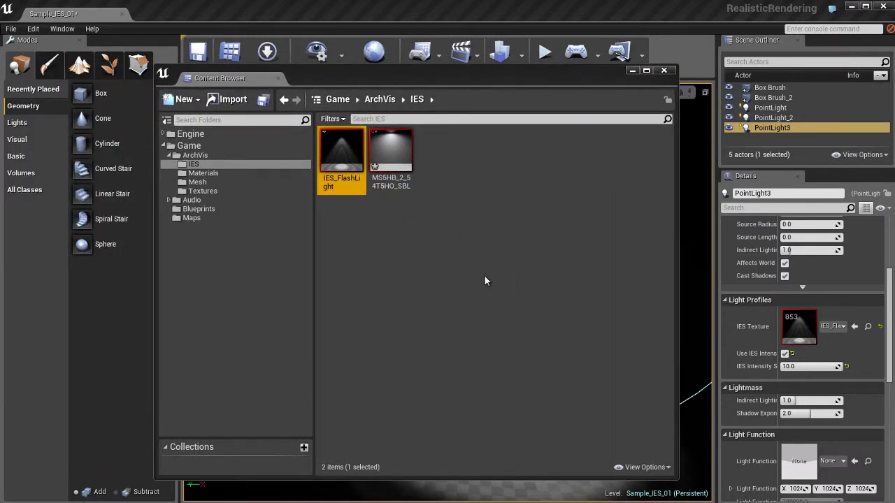